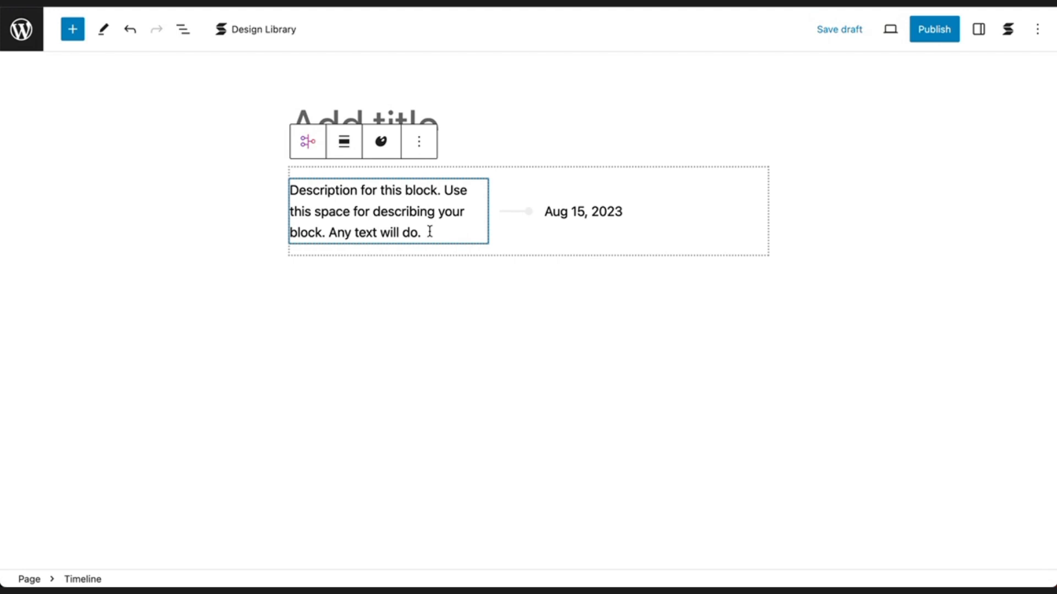
Insert a second Timeline block directly below the existing one.
{"action": "left_click", "coordinate": [422, 278]}
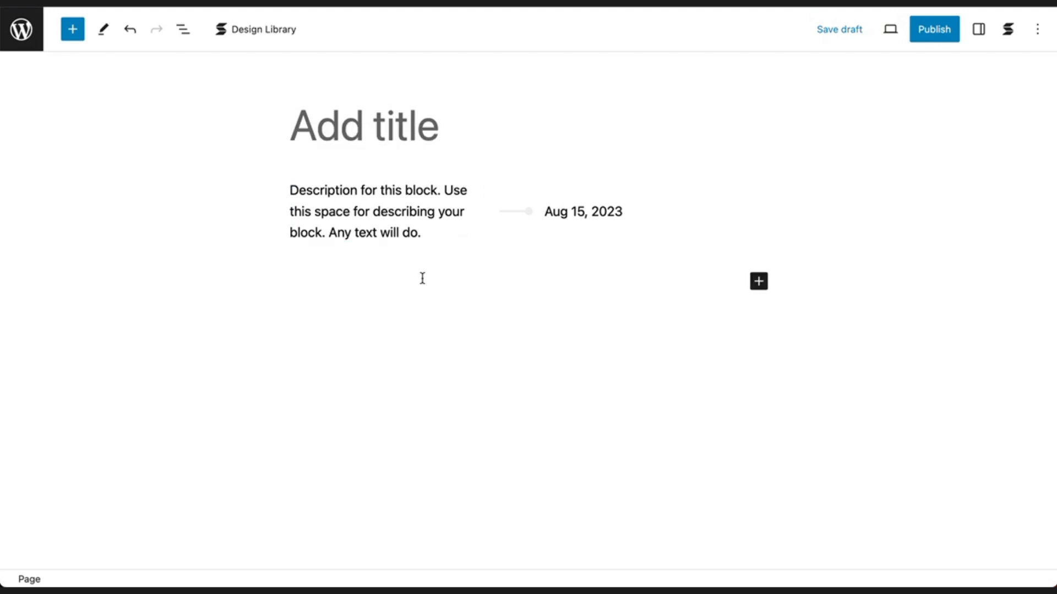
{"action": "type", "text": "/Time"}
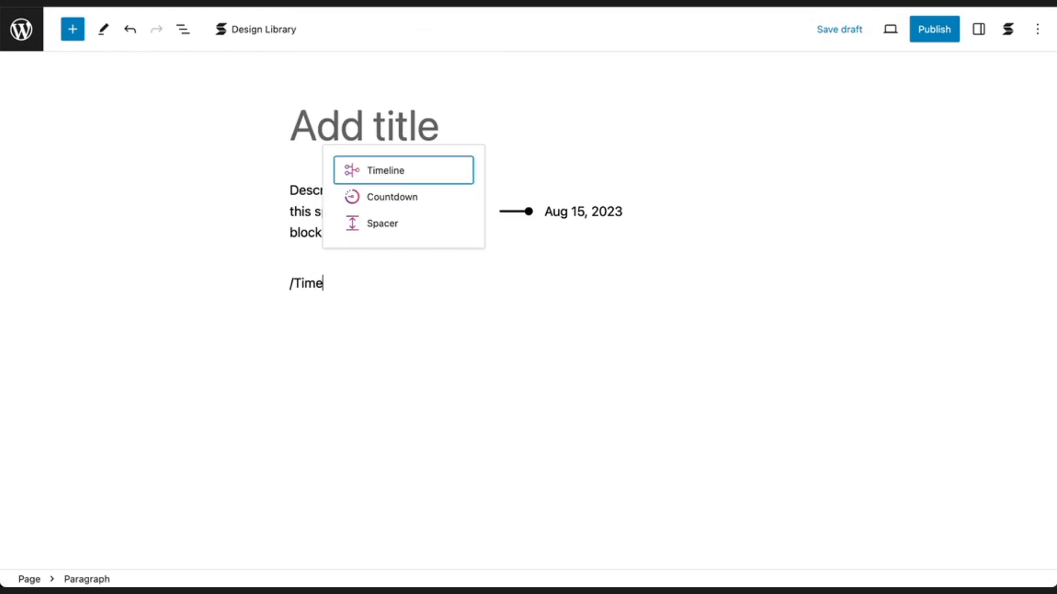
{"action": "left_click", "coordinate": [448, 183]}
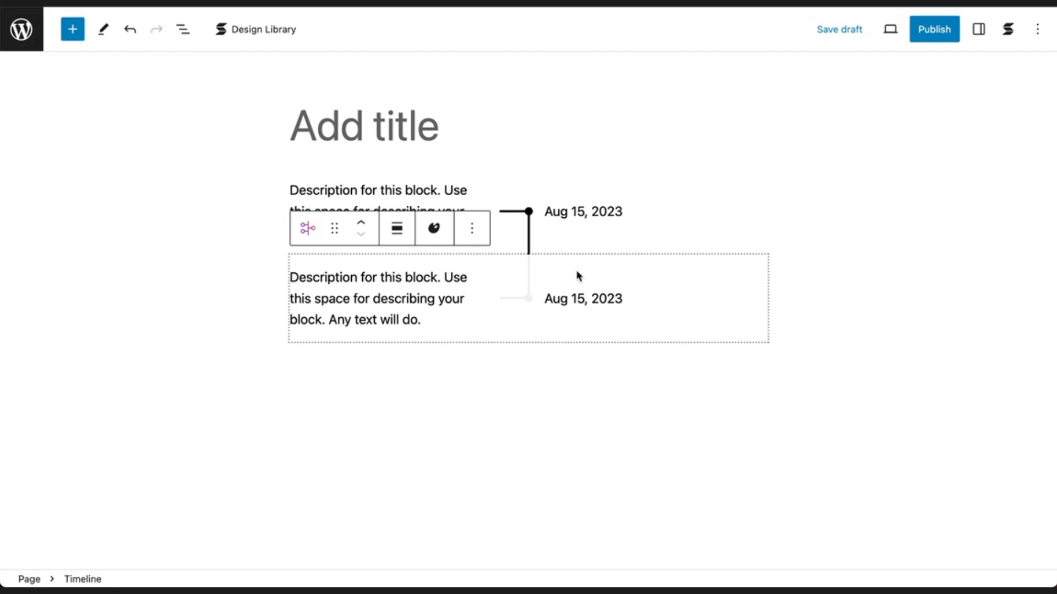
Show the second Timeline block's settings, set its Content Position to Right and increase its Timeline Gap.
{"action": "left_click", "coordinate": [979, 31]}
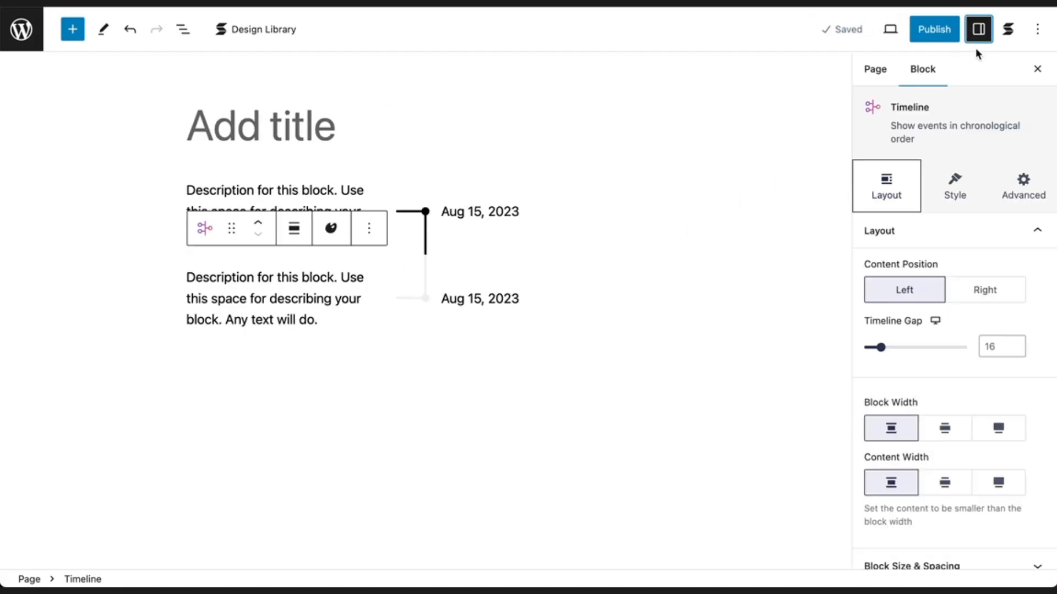
{"action": "left_click", "coordinate": [988, 303]}
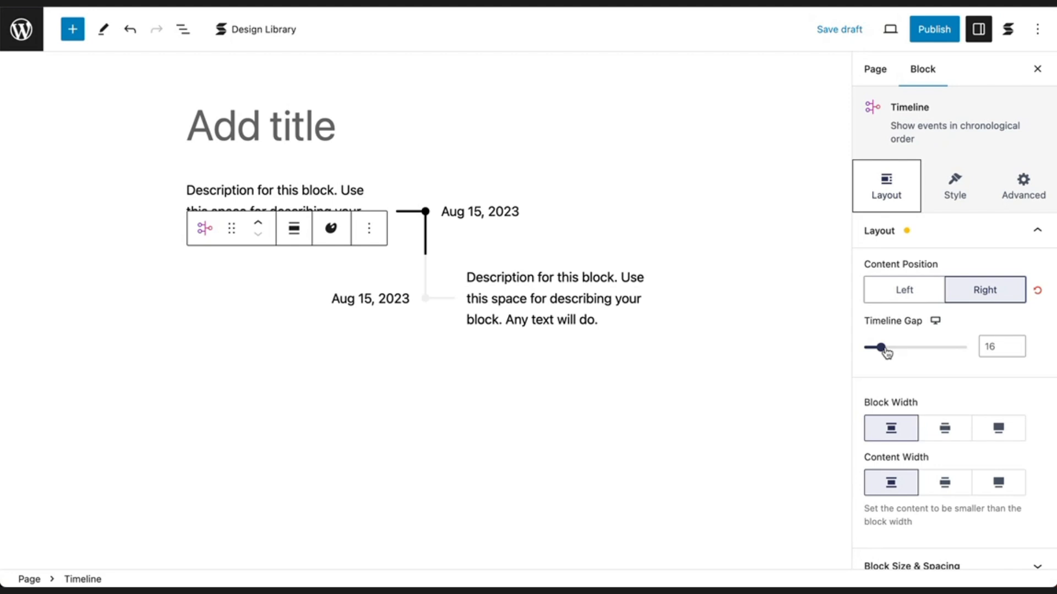
{"action": "left_click_drag", "start_coordinate": [882, 348], "coordinate": [916, 352]}
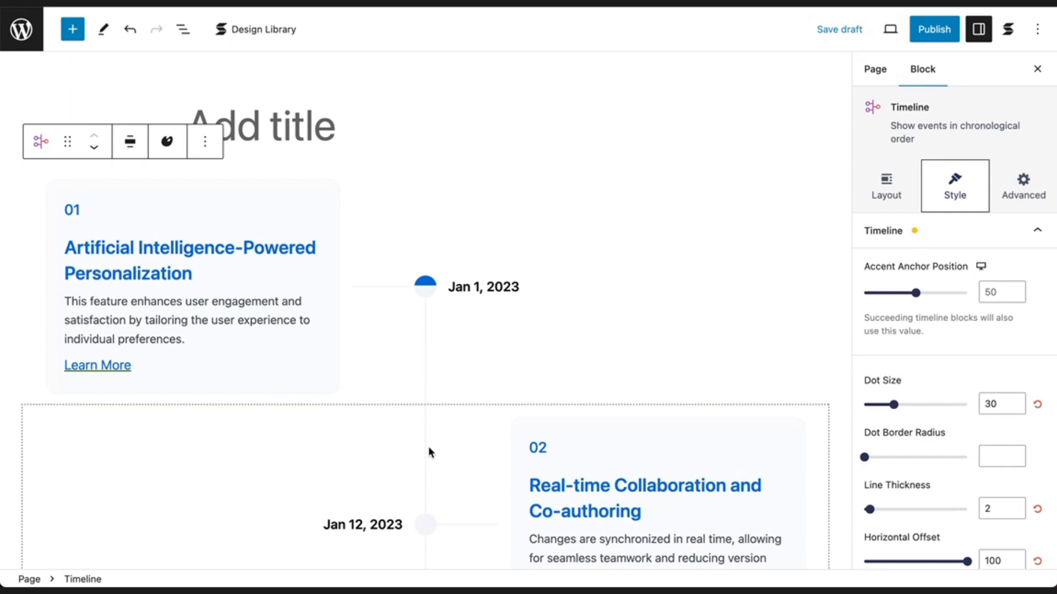
Set the first timeline entry's Accent Anchor Position to 100.
{"action": "scroll", "coordinate": [428, 451], "scroll_direction": "down", "scroll_amount": 3}
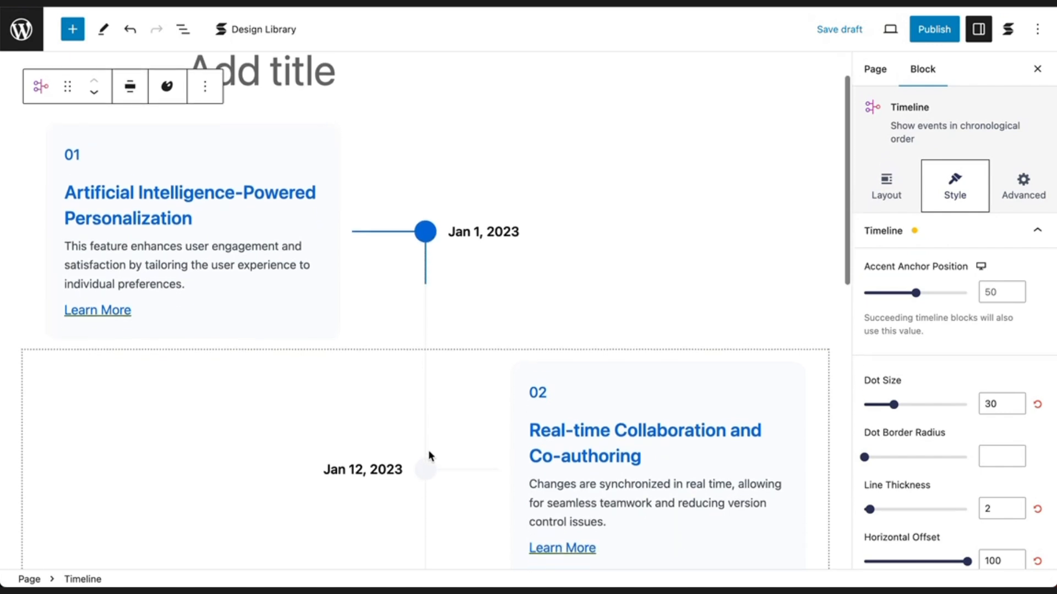
{"action": "scroll", "coordinate": [428, 451], "scroll_direction": "down", "scroll_amount": 2}
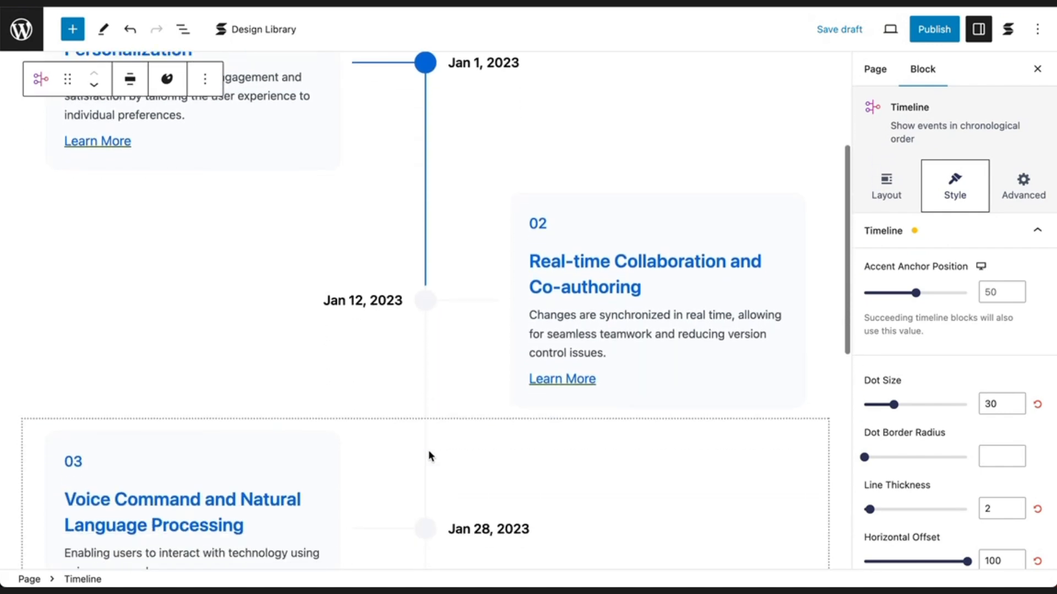
{"action": "scroll", "coordinate": [429, 451], "scroll_direction": "up", "scroll_amount": 2}
{"action": "scroll", "coordinate": [428, 450], "scroll_direction": "up", "scroll_amount": 3}
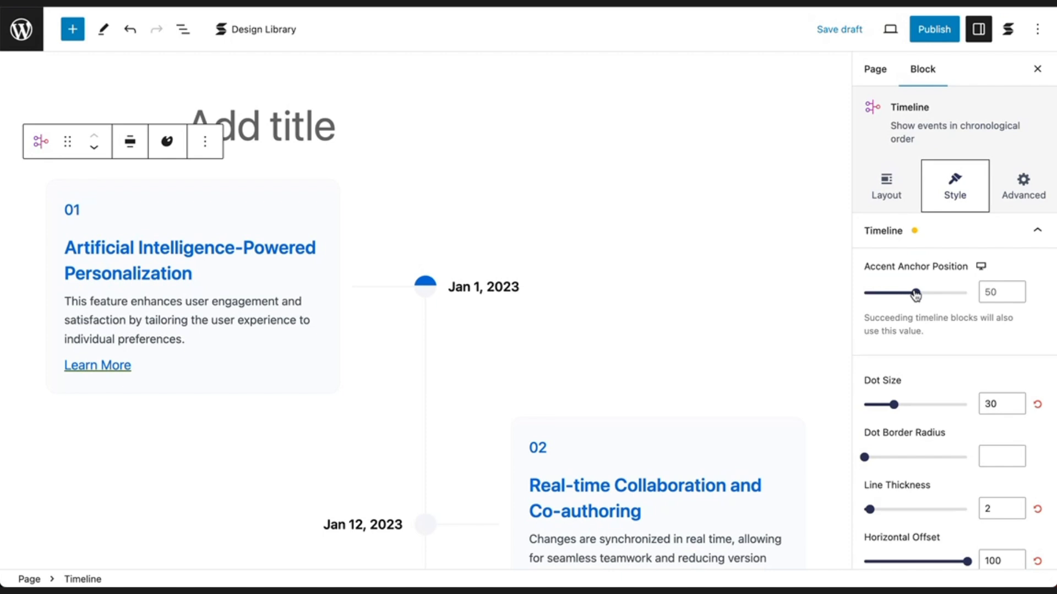
{"action": "mouse_move", "coordinate": [916, 295]}
{"action": "left_mouse_down"}
{"action": "mouse_move", "coordinate": [866, 297]}
{"action": "mouse_move", "coordinate": [920, 296]}
{"action": "left_mouse_up"}
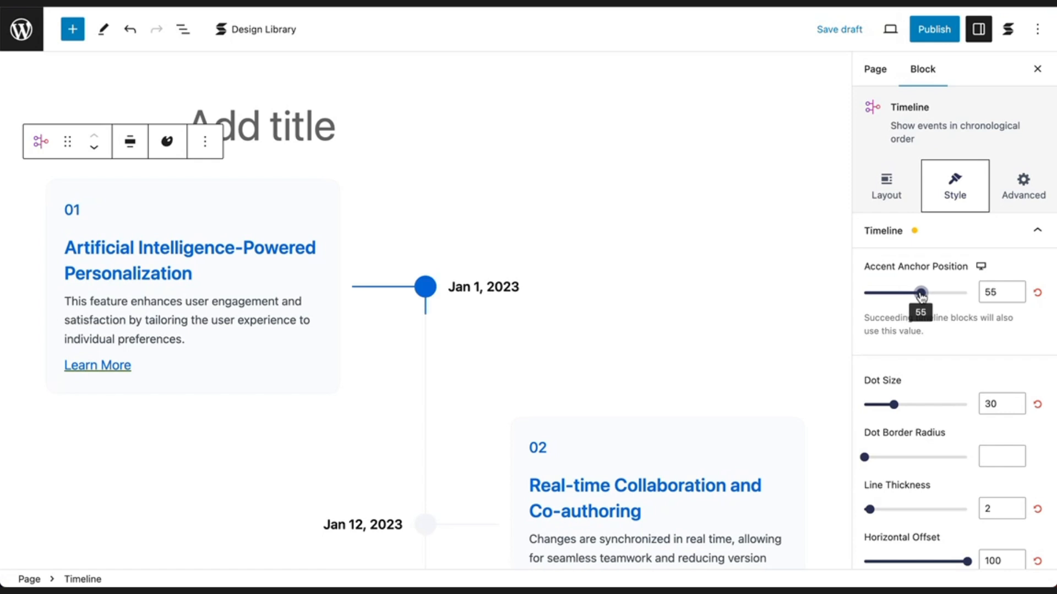
{"action": "left_click_drag", "start_coordinate": [921, 296], "coordinate": [969, 297]}
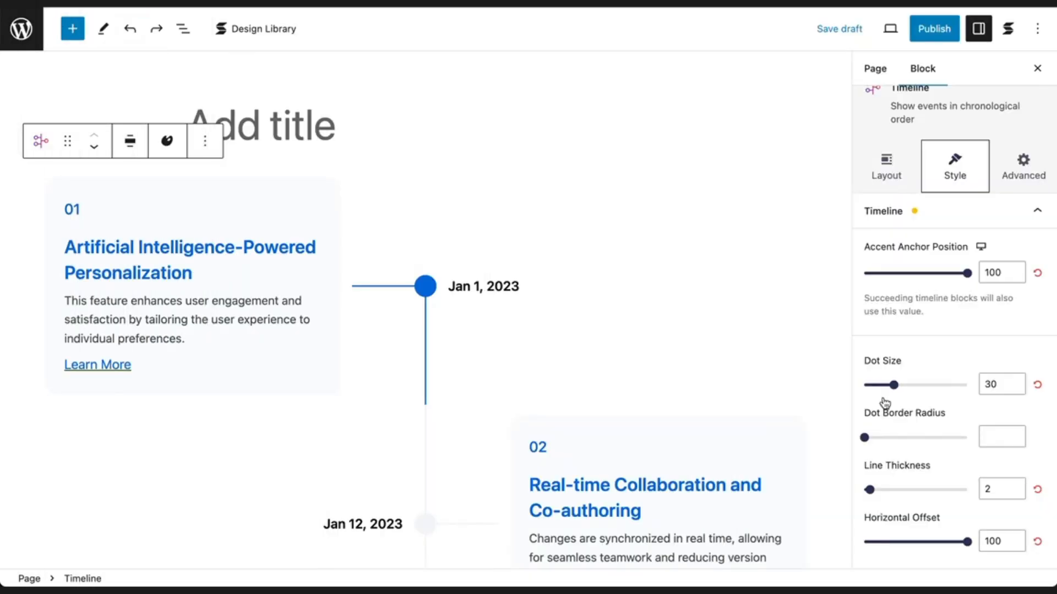
Set the first timeline entry's Dot Size to 30, Dot Border Radius to 15, Line Thickness to 2 and Horizontal Offset to 100.
{"action": "mouse_move", "coordinate": [895, 386]}
{"action": "left_mouse_down"}
{"action": "mouse_move", "coordinate": [863, 387]}
{"action": "mouse_move", "coordinate": [894, 390]}
{"action": "left_mouse_up"}
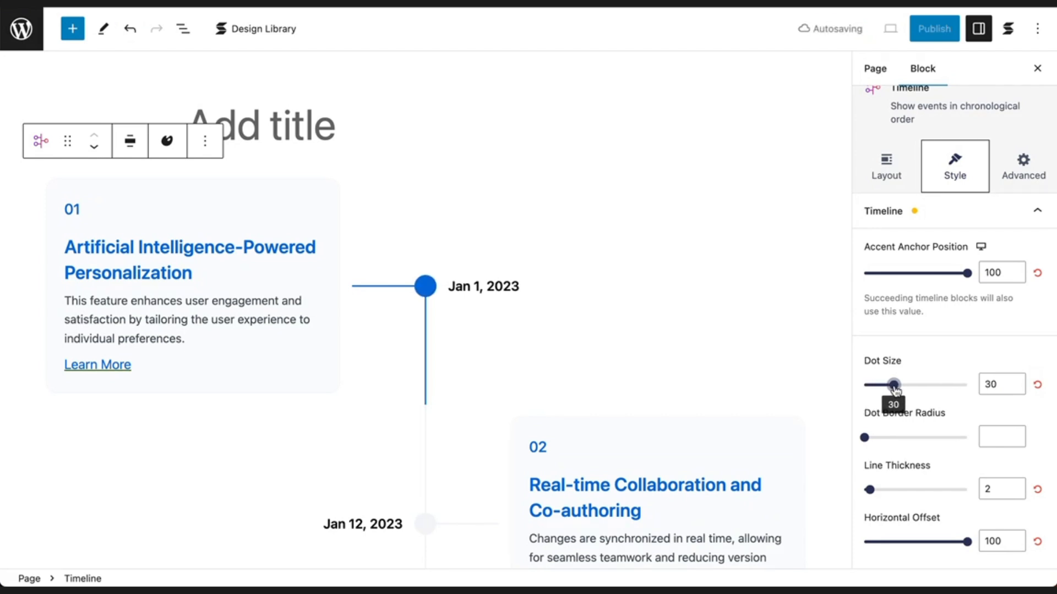
{"action": "left_click_drag", "start_coordinate": [864, 437], "coordinate": [967, 439]}
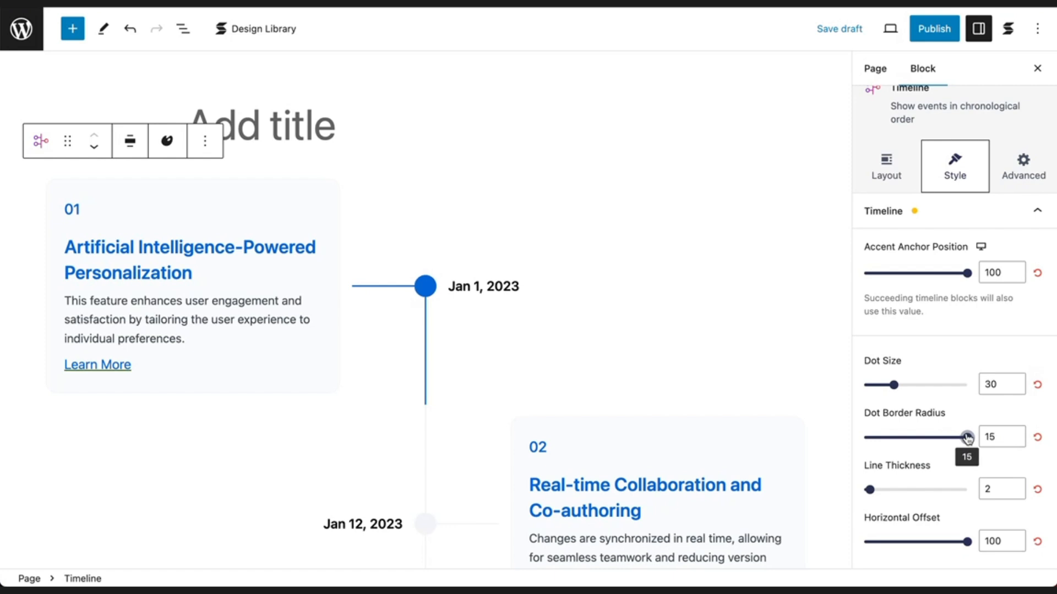
{"action": "mouse_move", "coordinate": [869, 490]}
{"action": "left_mouse_down"}
{"action": "mouse_move", "coordinate": [900, 492]}
{"action": "mouse_move", "coordinate": [868, 502]}
{"action": "left_mouse_up"}
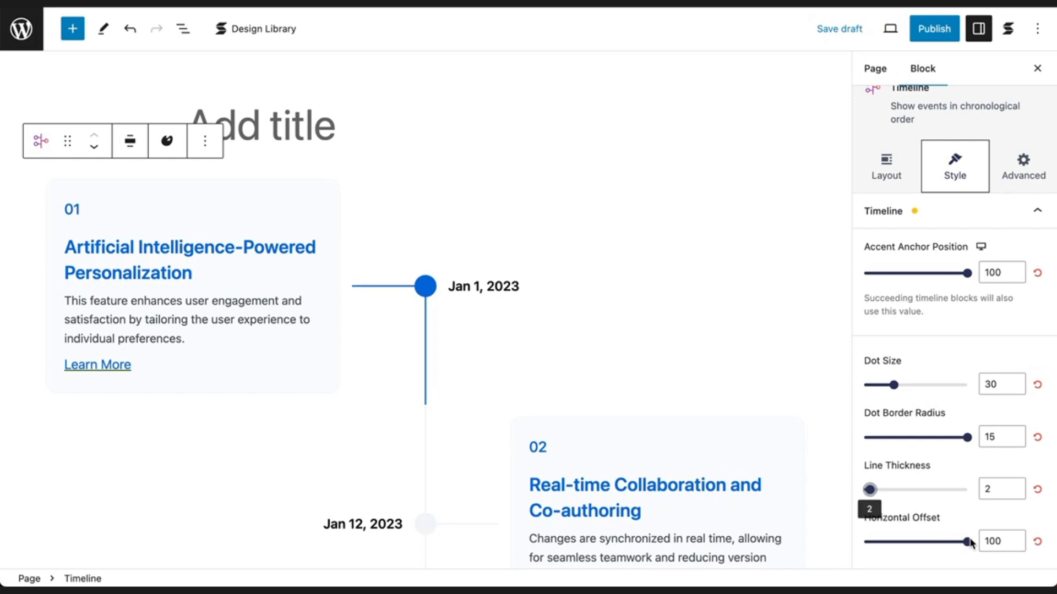
{"action": "mouse_move", "coordinate": [967, 545]}
{"action": "left_mouse_down"}
{"action": "mouse_move", "coordinate": [913, 545]}
{"action": "mouse_move", "coordinate": [967, 544]}
{"action": "left_mouse_up"}
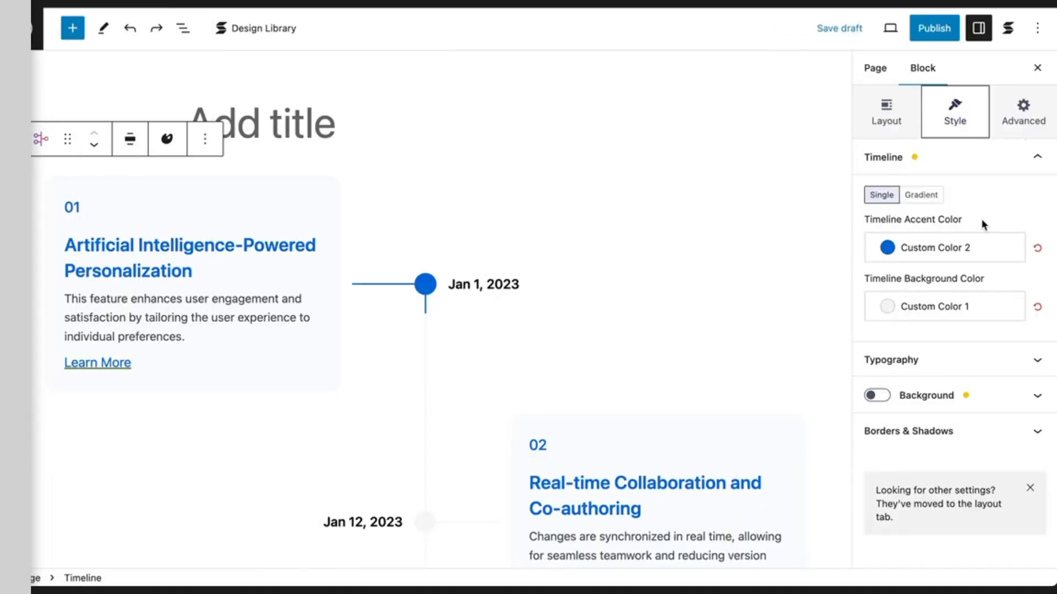
Open the Timeline Accent Color choices and examine how the accent colour fills the line between entries.
{"action": "left_click", "coordinate": [988, 261]}
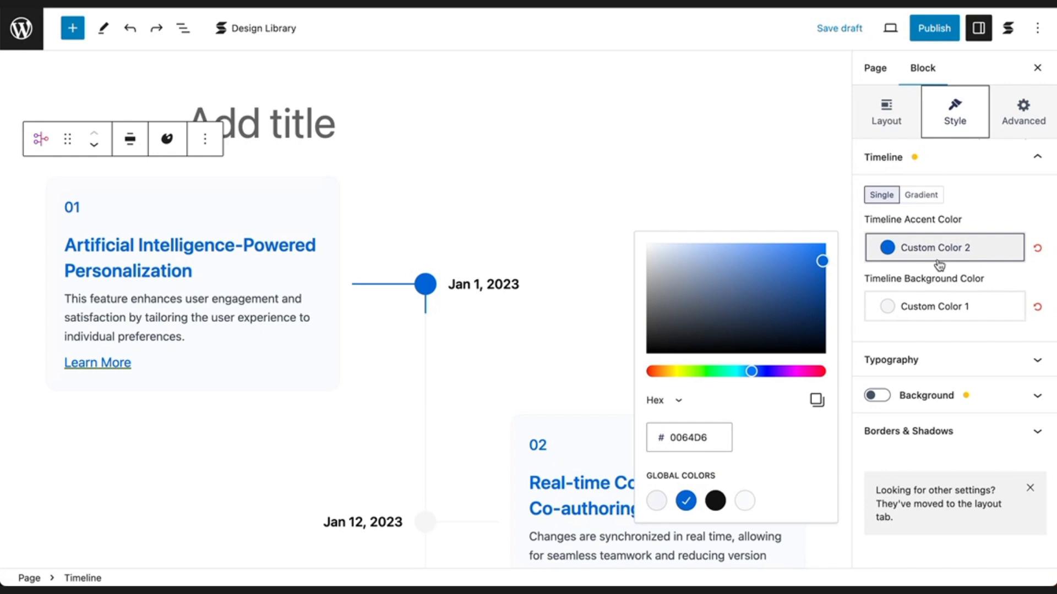
{"action": "scroll", "coordinate": [443, 330], "scroll_direction": "down", "scroll_amount": 5}
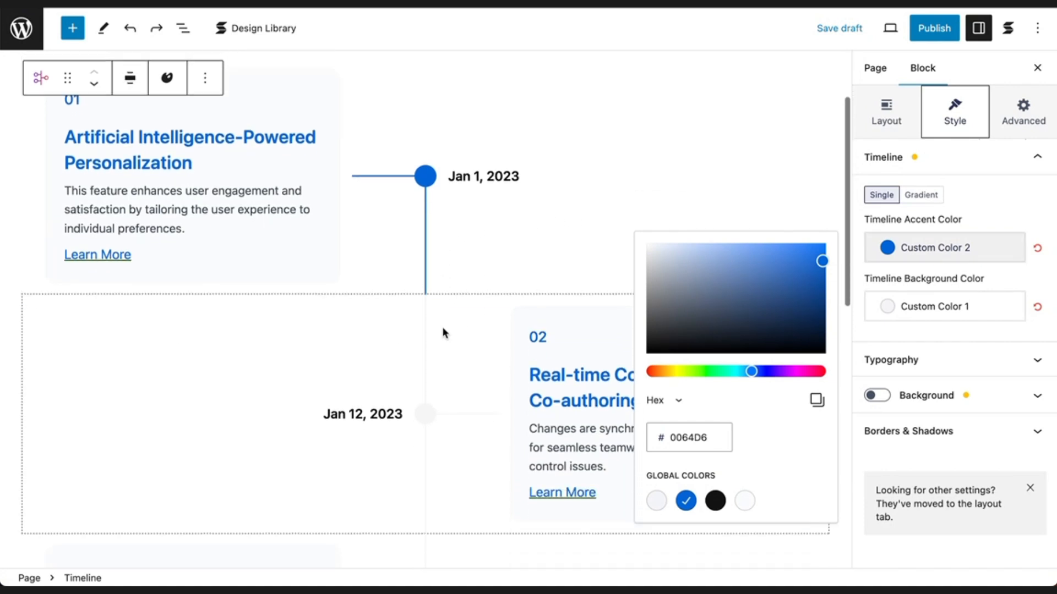
{"action": "scroll", "coordinate": [443, 330], "scroll_direction": "up", "scroll_amount": 6}
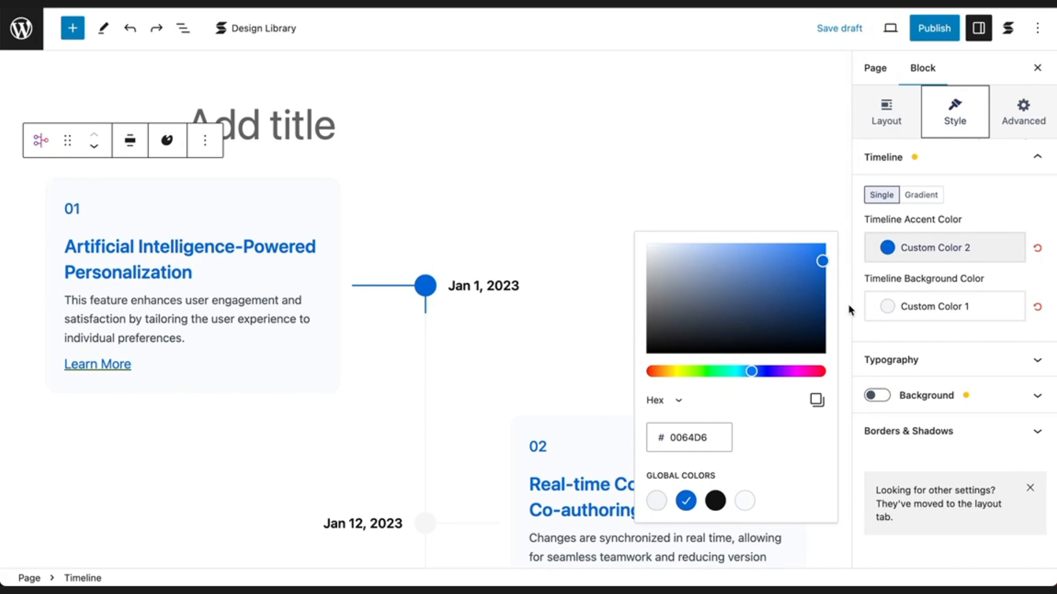
Try #FFFFFF as the Timeline Background Color and reapply the light grey global colour.
{"action": "left_click", "coordinate": [951, 306]}
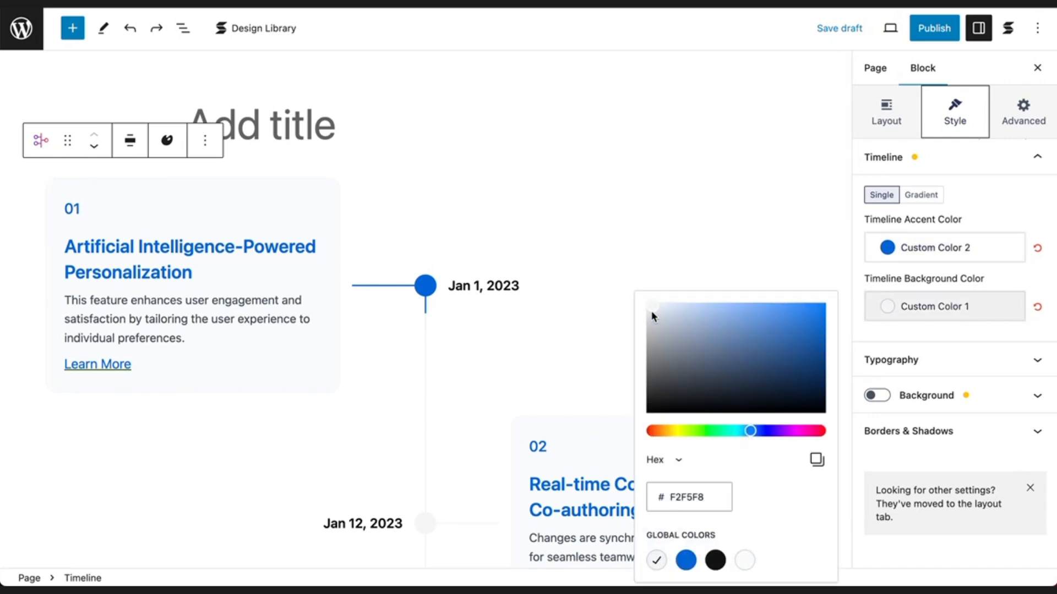
{"action": "mouse_move", "coordinate": [651, 312]}
{"action": "left_mouse_down"}
{"action": "mouse_move", "coordinate": [648, 365]}
{"action": "mouse_move", "coordinate": [651, 299]}
{"action": "left_mouse_up"}
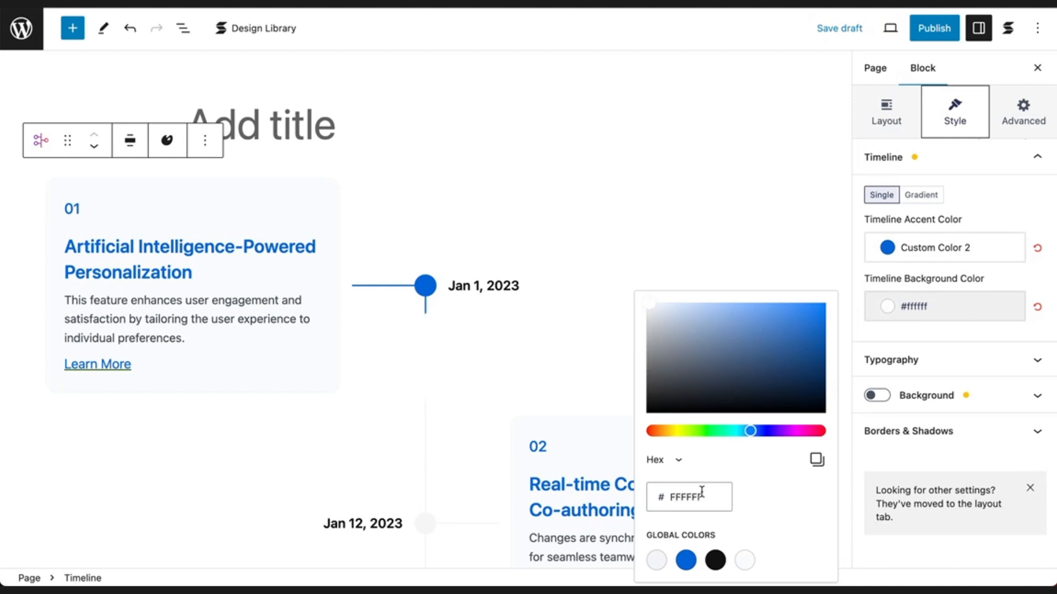
{"action": "left_click", "coordinate": [656, 562]}
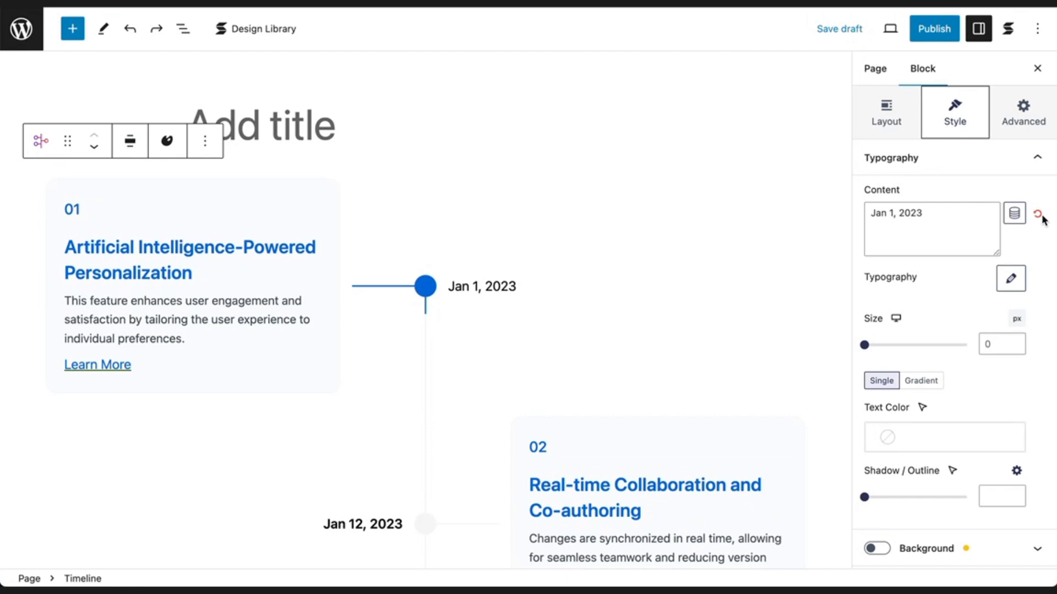
Replace the first timeline entry's date text with "Jan 2023".
{"action": "left_click", "coordinate": [1038, 214]}
{"action": "left_click", "coordinate": [935, 219]}
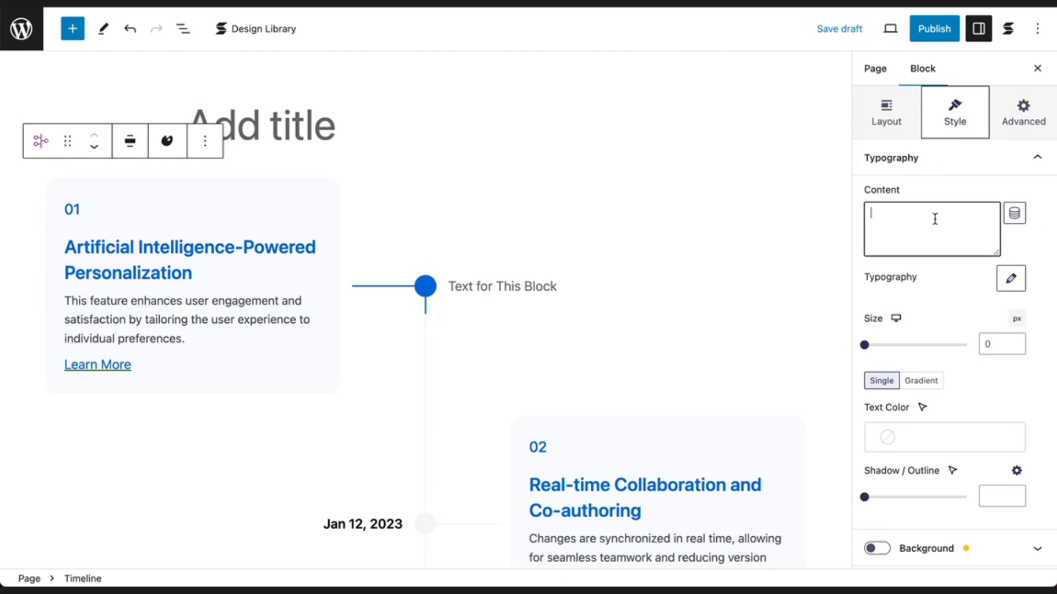
{"action": "type", "text": "Jan 2023"}
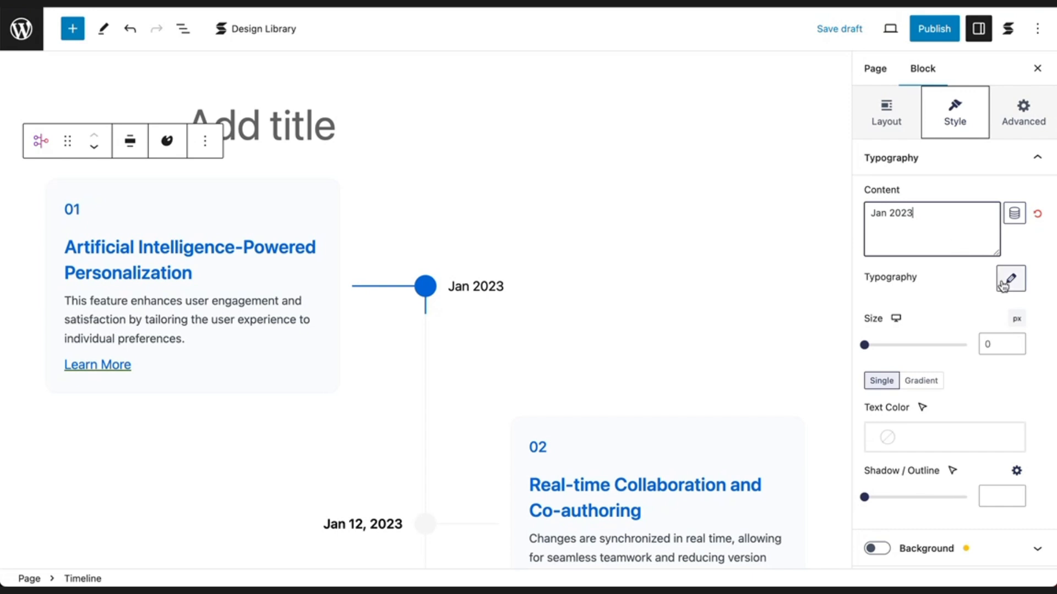
Set the first entry's date typography to Bold weight and Uppercase transform.
{"action": "left_click", "coordinate": [1012, 281]}
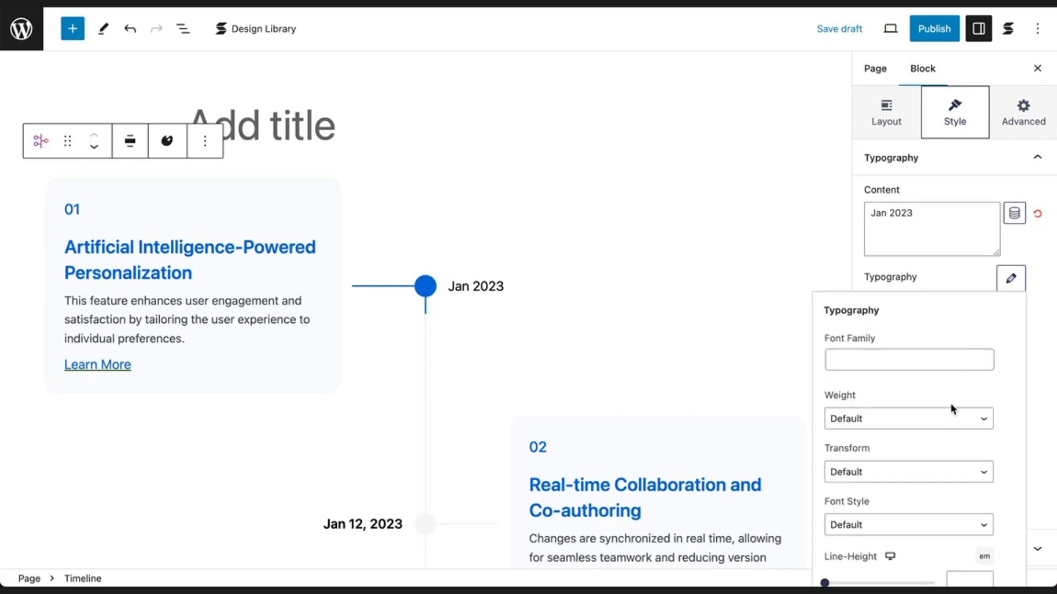
{"action": "left_click", "coordinate": [945, 423]}
{"action": "left_click", "coordinate": [941, 452]}
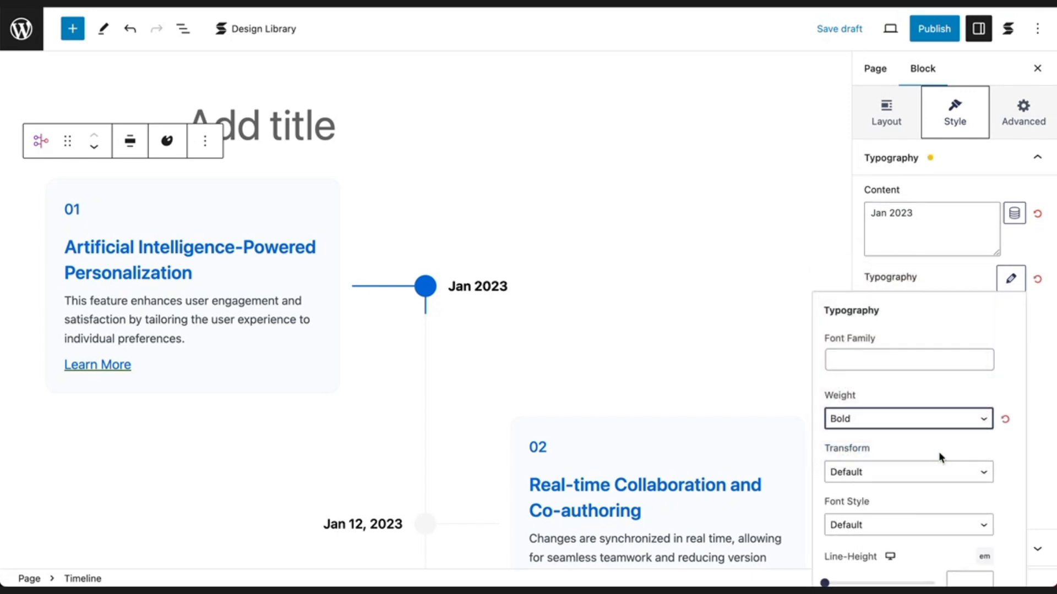
{"action": "left_click", "coordinate": [941, 471]}
{"action": "left_click", "coordinate": [941, 488]}
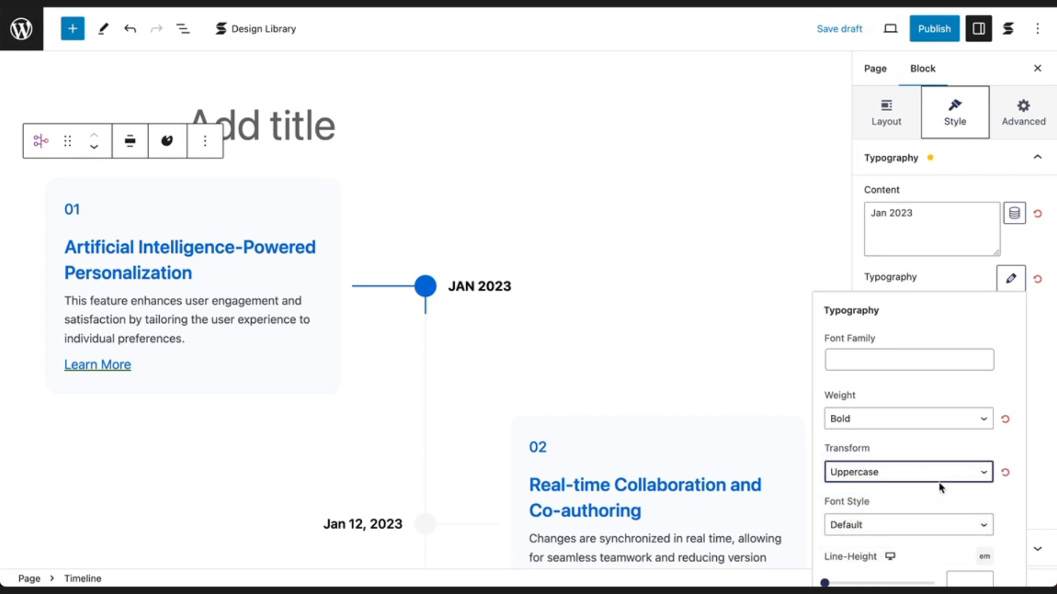
{"action": "left_click", "coordinate": [1050, 468]}
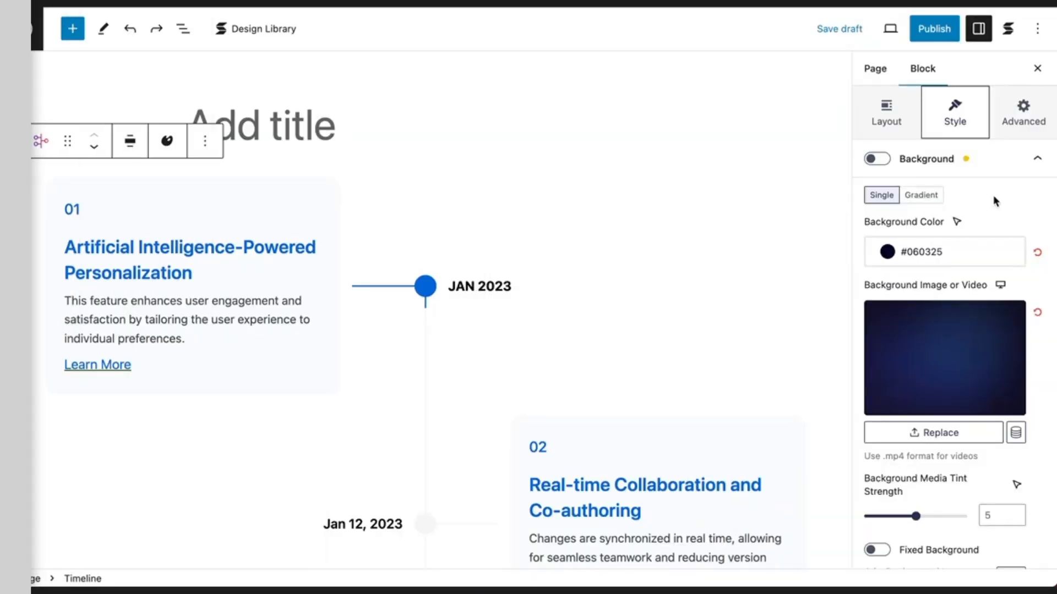
Enable the first timeline entry's background and set its date text to the near-white global colour.
{"action": "left_click", "coordinate": [879, 159]}
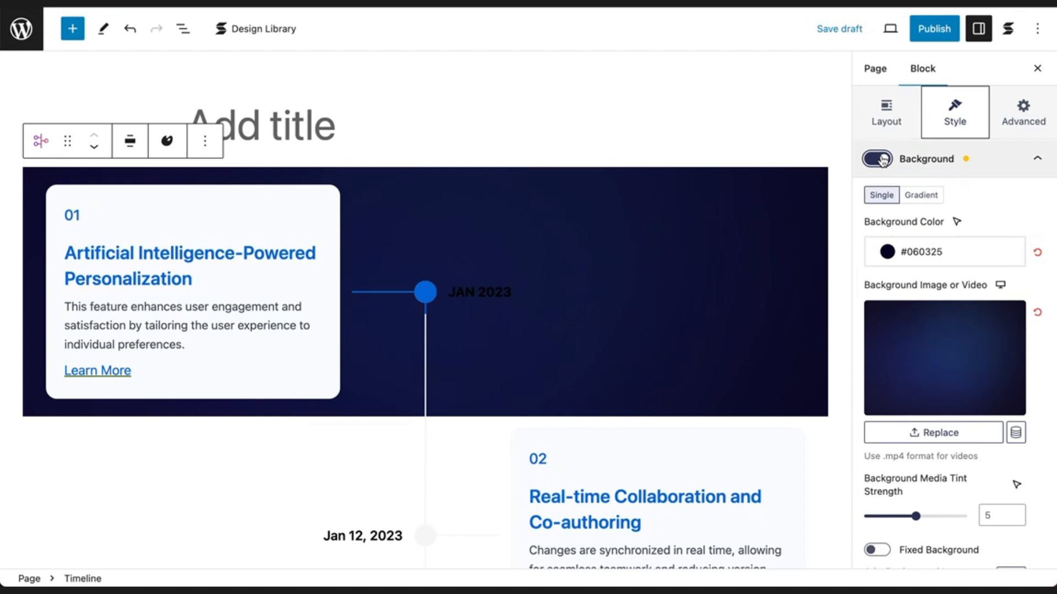
{"action": "scroll", "coordinate": [880, 161], "scroll_direction": "up", "scroll_amount": 2}
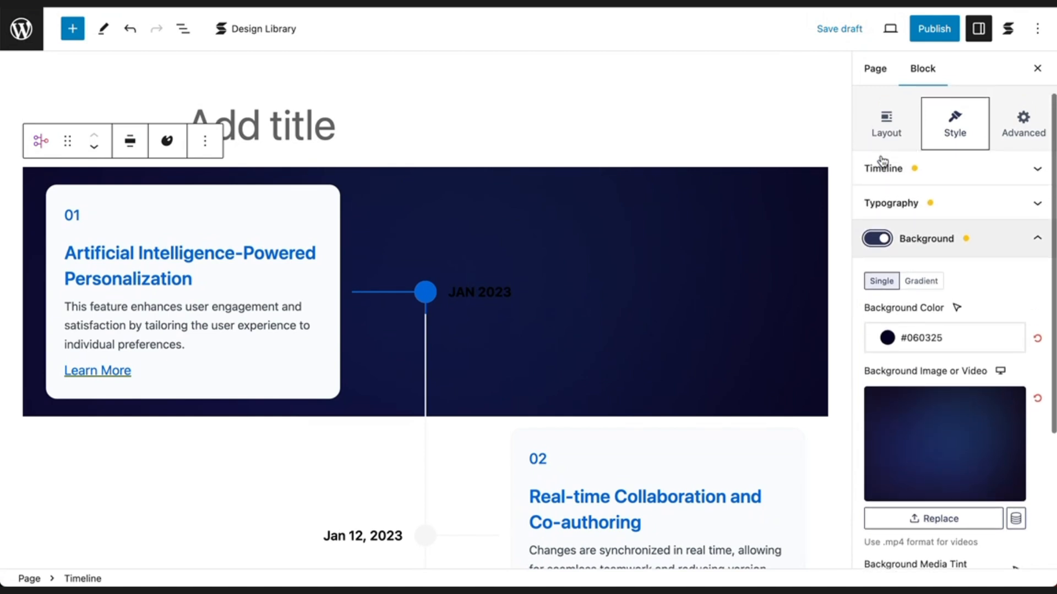
{"action": "left_click", "coordinate": [929, 212]}
{"action": "left_click", "coordinate": [951, 483]}
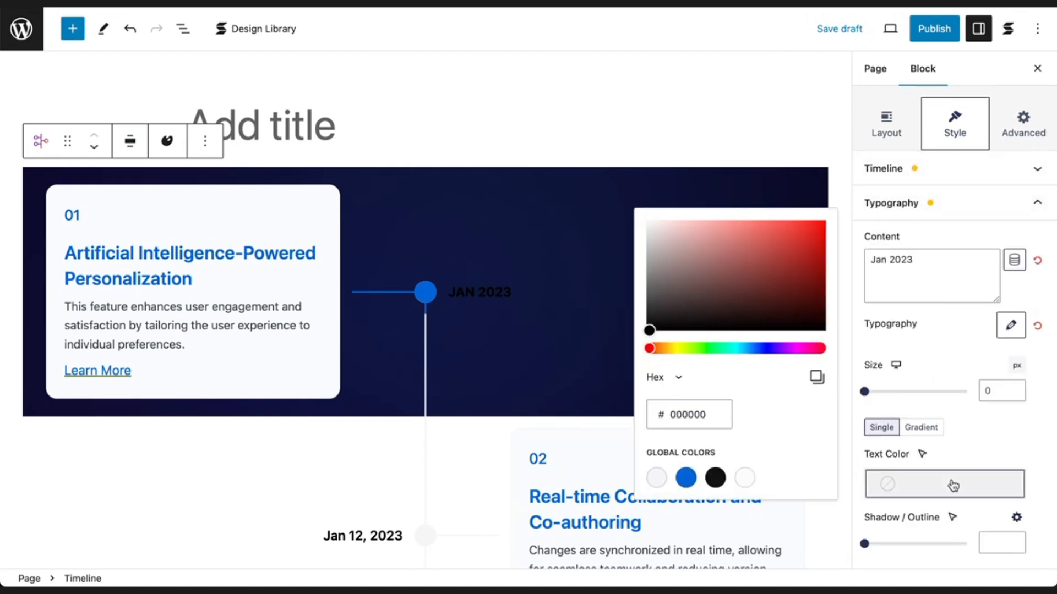
{"action": "left_click", "coordinate": [747, 479]}
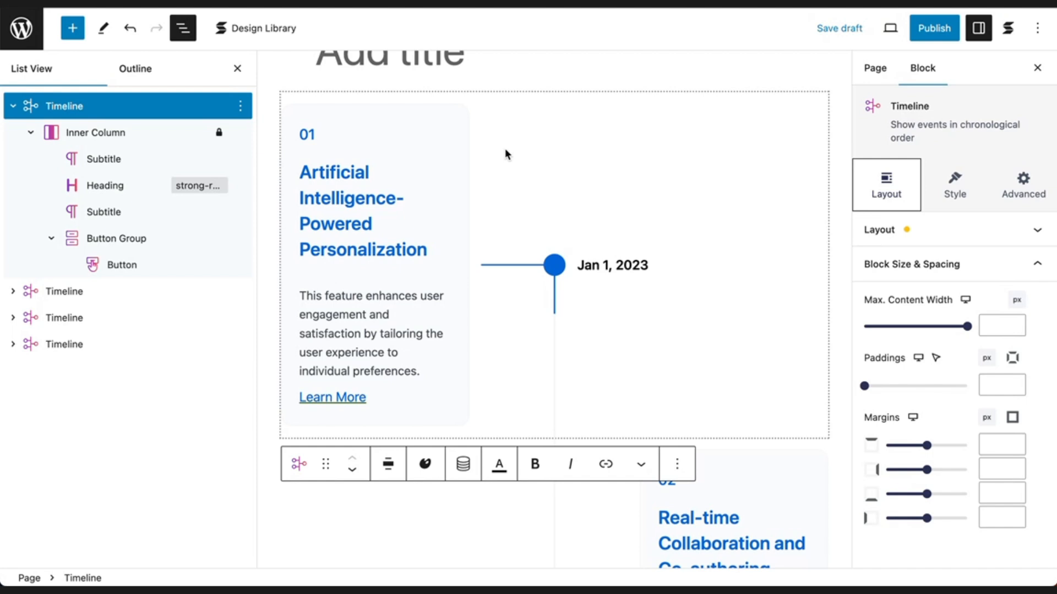
Set the space below the first card's heading to 25px and inspect the spacing of its description and link.
{"action": "left_click", "coordinate": [431, 268]}
{"action": "left_click", "coordinate": [428, 370]}
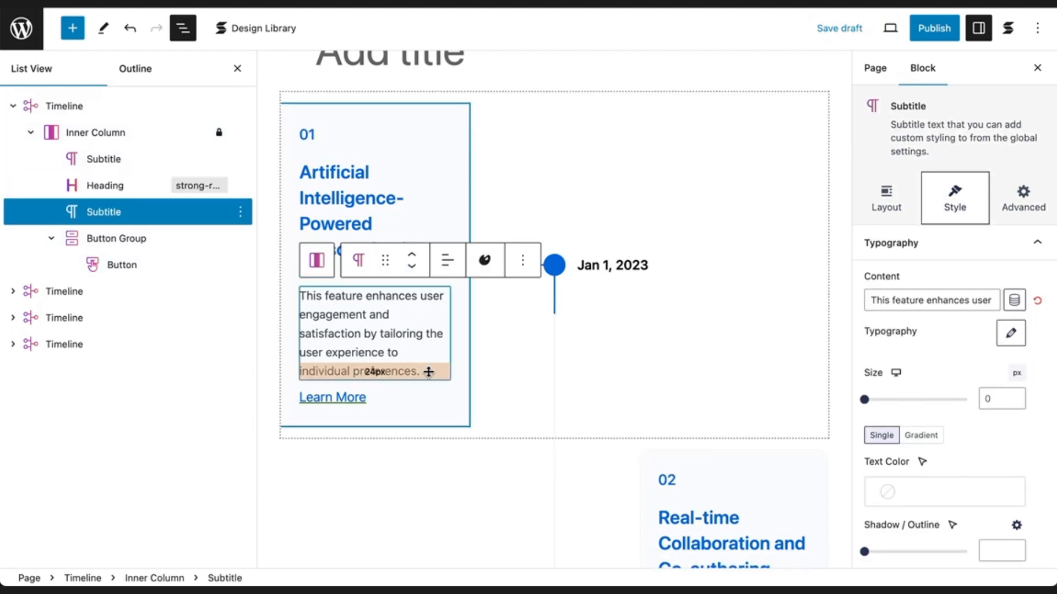
{"action": "left_click", "coordinate": [403, 401]}
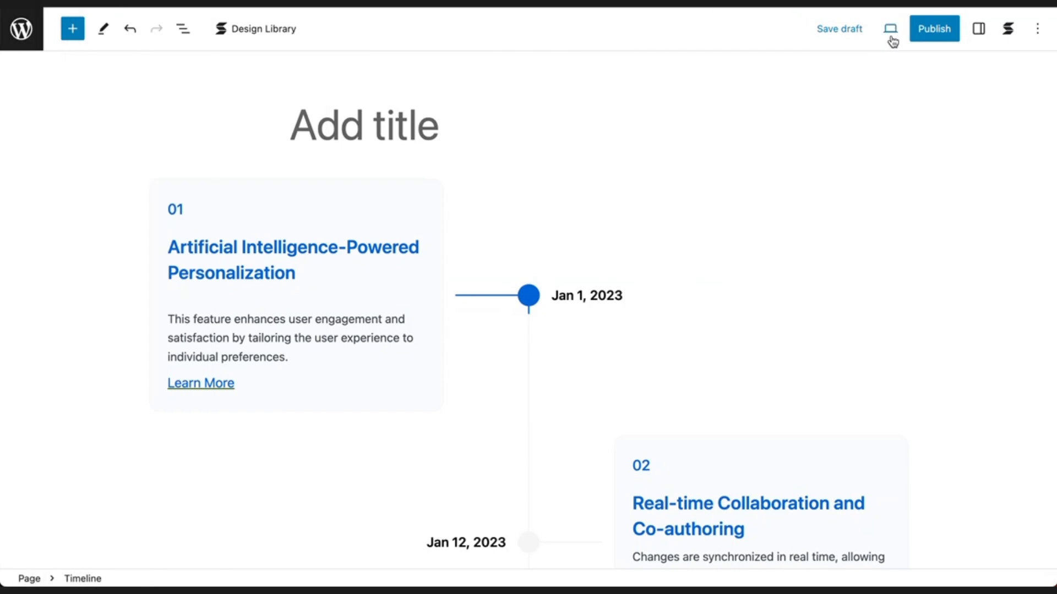
Switch the editor preview to Mobile and examine the timeline layout down to the fourth entry.
{"action": "left_click", "coordinate": [890, 36]}
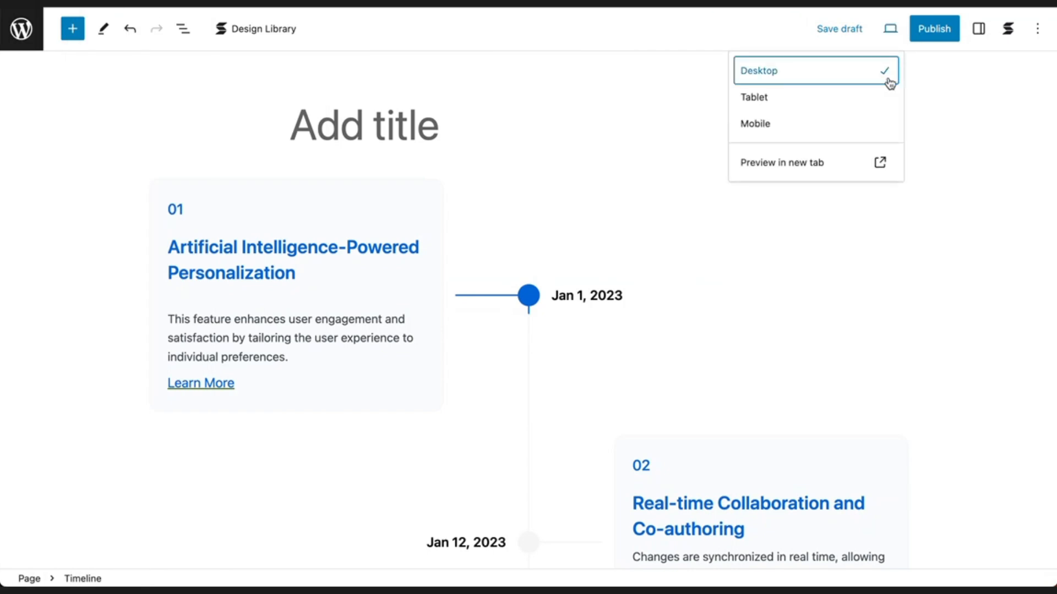
{"action": "left_click", "coordinate": [884, 132]}
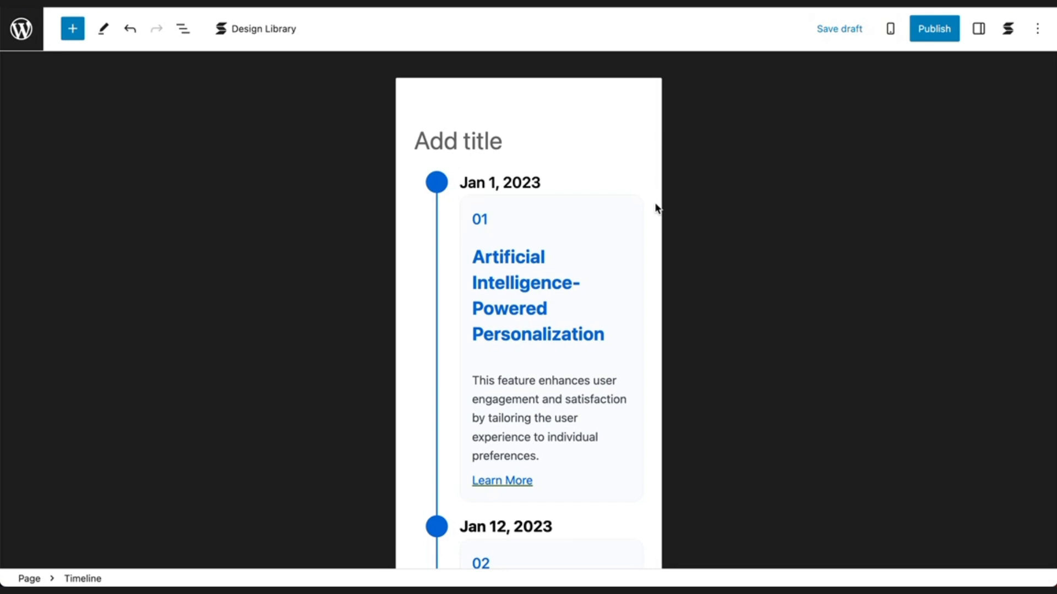
{"action": "scroll", "coordinate": [657, 208], "scroll_direction": "down", "scroll_amount": 5}
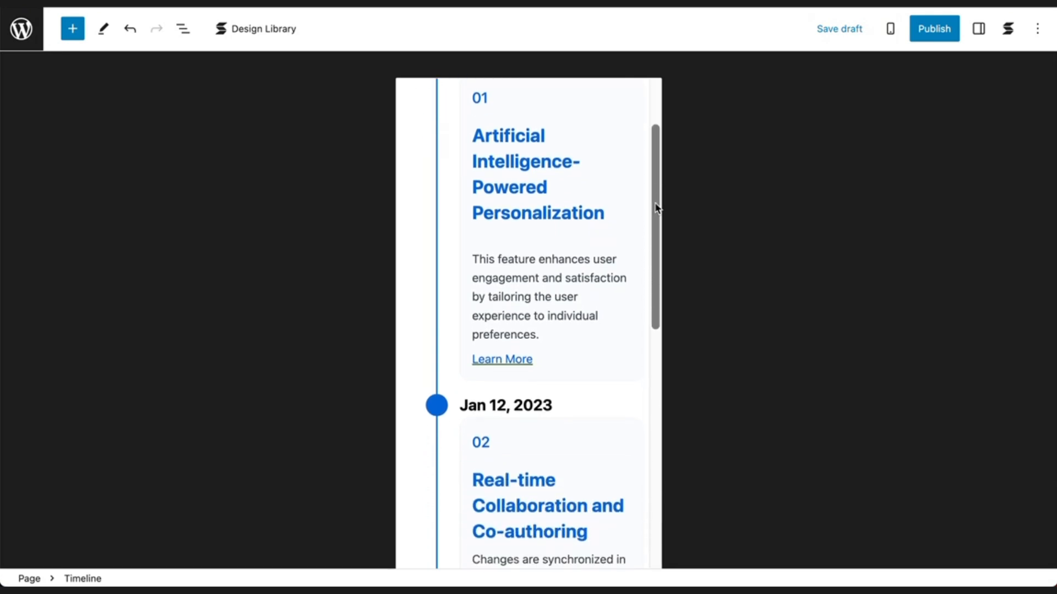
{"action": "scroll", "coordinate": [657, 208], "scroll_direction": "down", "scroll_amount": 6}
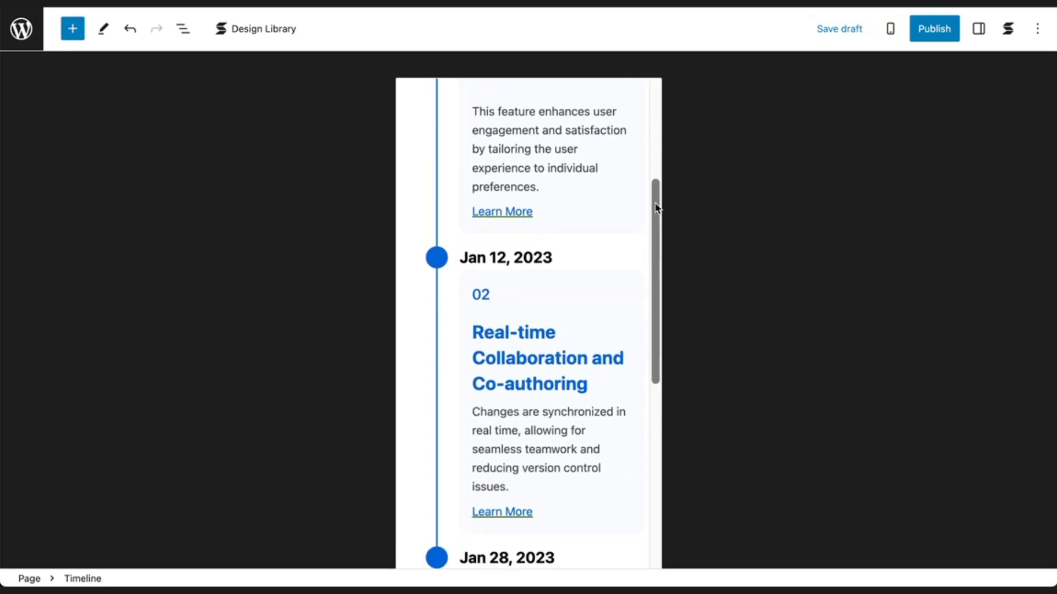
{"action": "scroll", "coordinate": [656, 208], "scroll_direction": "down", "scroll_amount": 7}
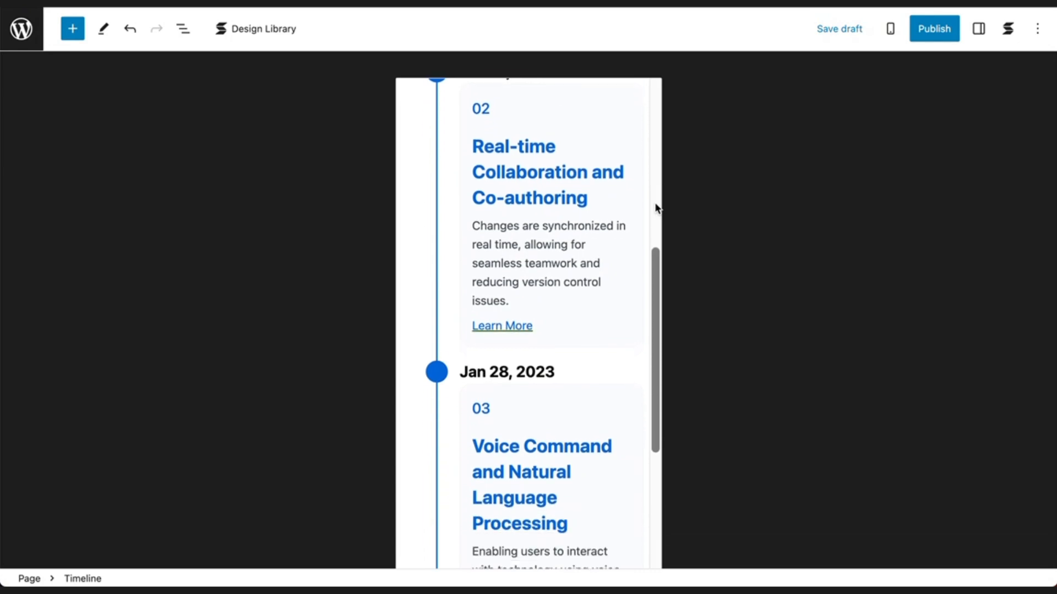
{"action": "scroll", "coordinate": [657, 208], "scroll_direction": "down", "scroll_amount": 6}
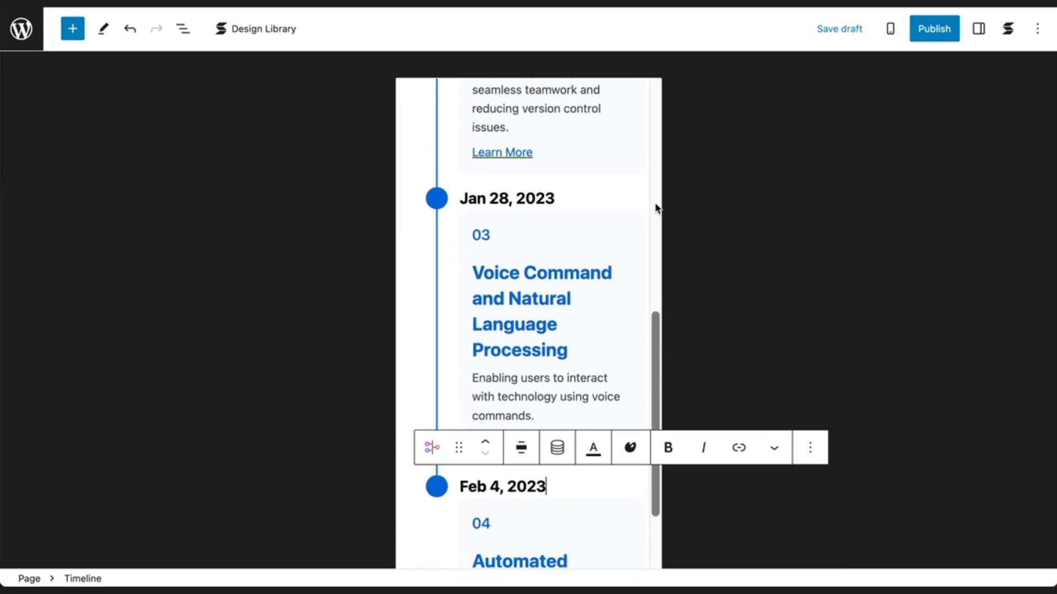
{"action": "scroll", "coordinate": [657, 208], "scroll_direction": "down", "scroll_amount": 7}
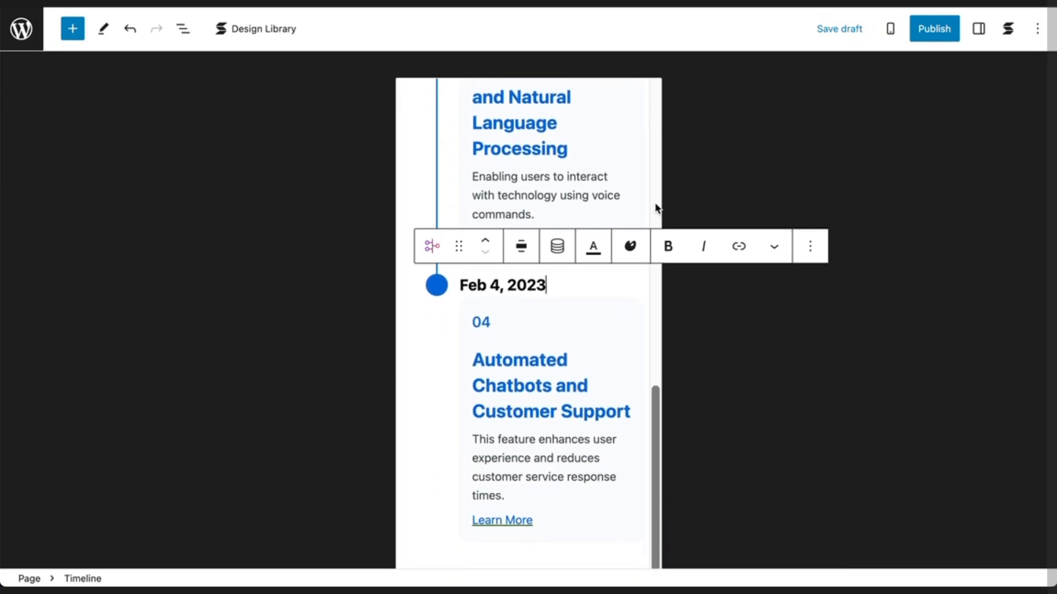